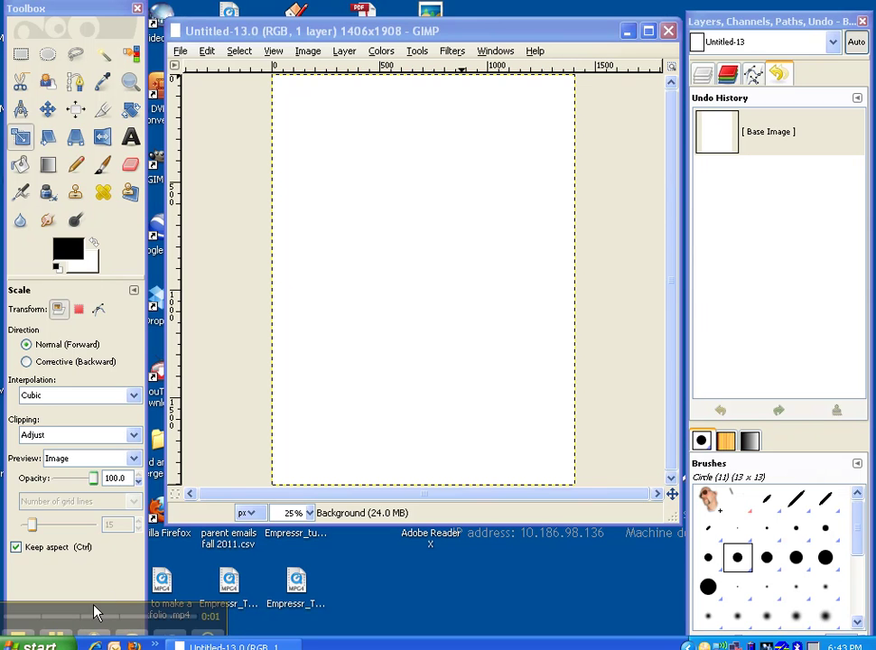
# Set the Paintbrush scale to 0.15, then switch to the Eraser at scale 0.08.
pyautogui.moveTo(403, 582); pyautogui.dragTo(489, 598)
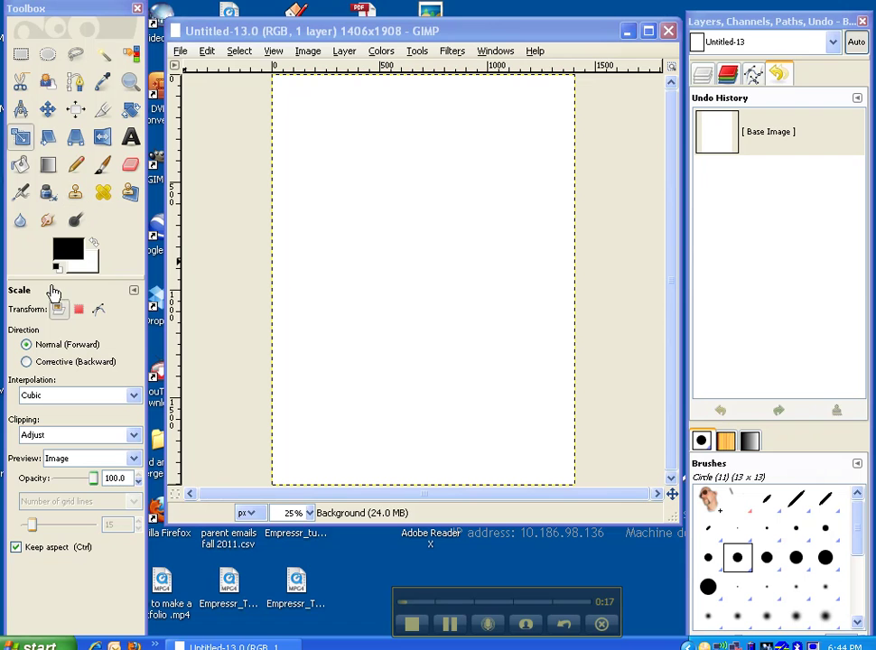
pyautogui.click(75, 108)
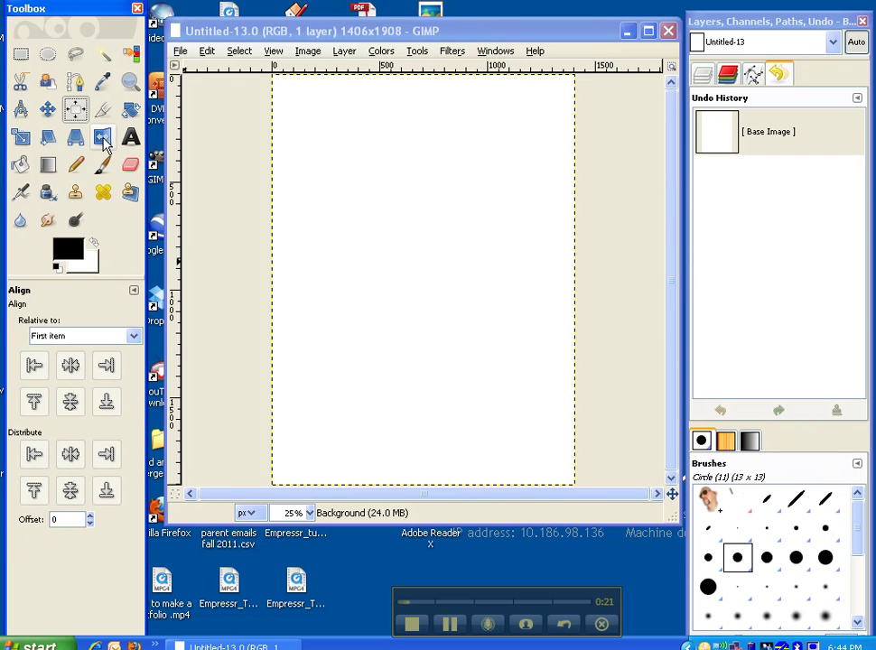
pyautogui.click(102, 164)
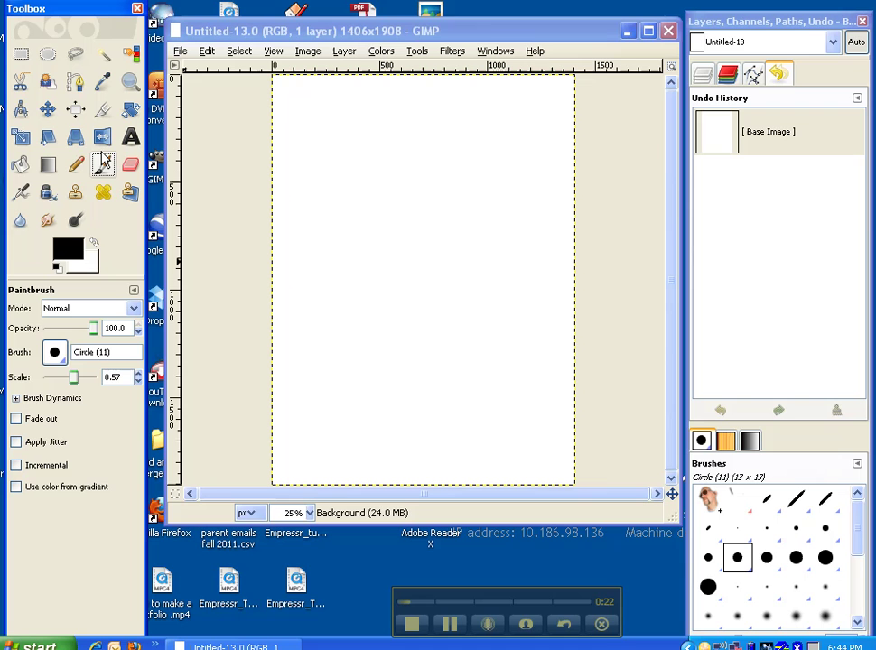
pyautogui.click(55, 352)
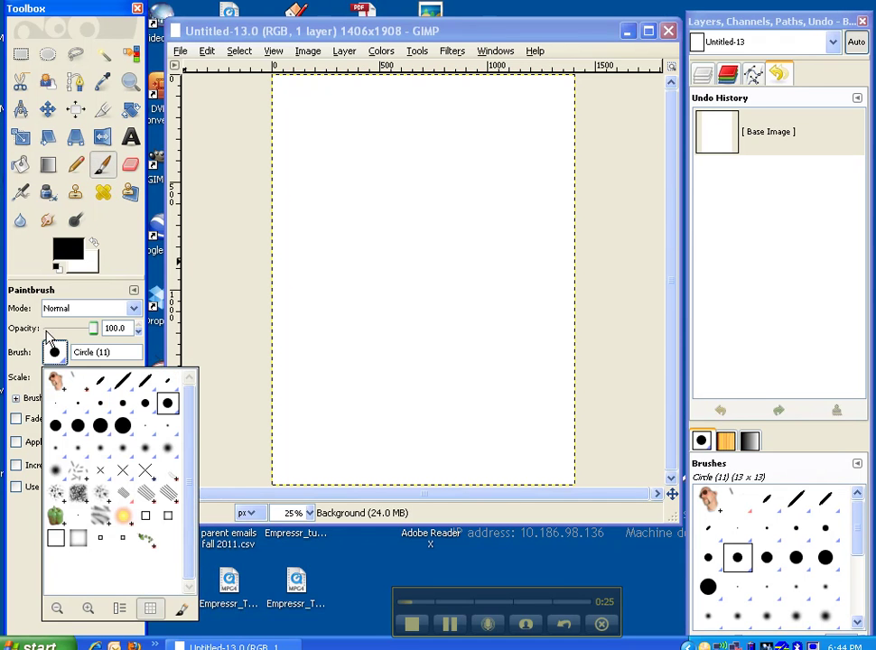
pyautogui.click(52, 354)
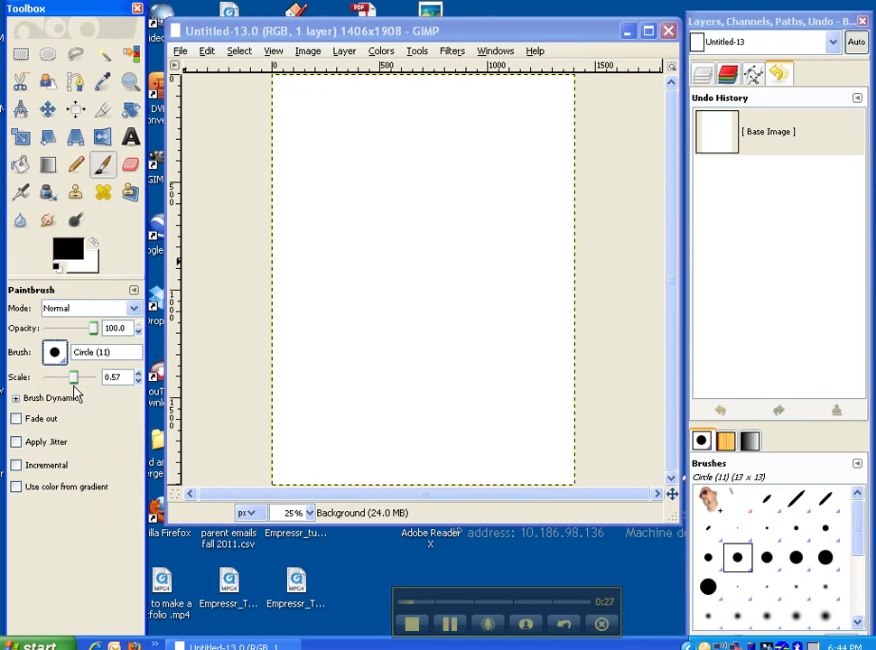
pyautogui.moveTo(75, 382); pyautogui.dragTo(65, 383)
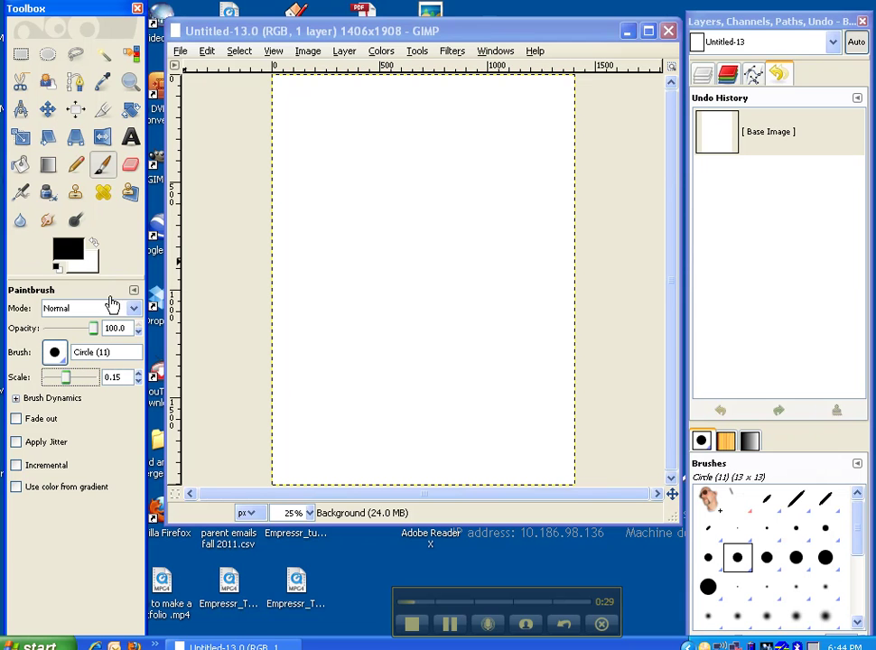
pyautogui.click(129, 165)
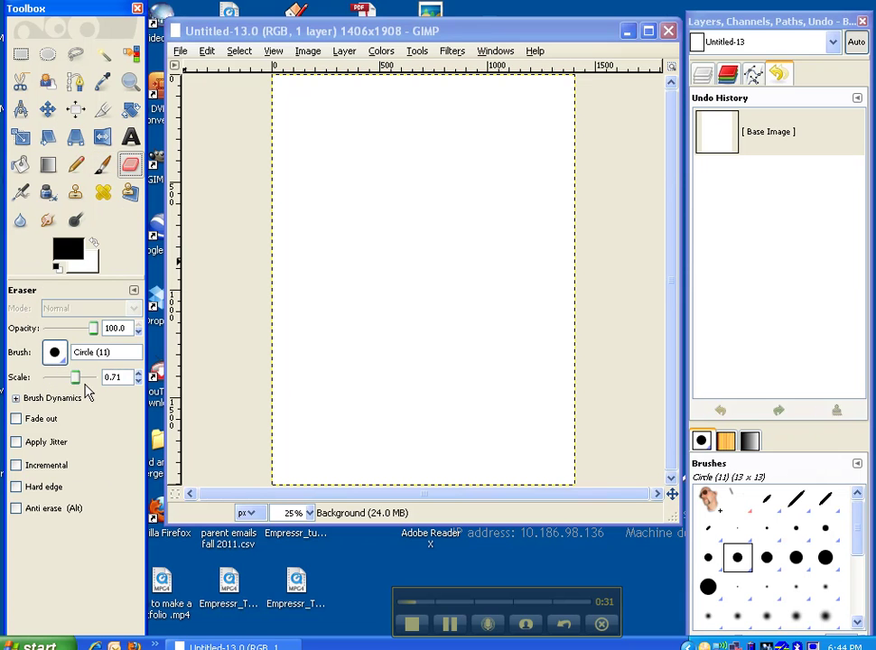
pyautogui.moveTo(79, 382); pyautogui.dragTo(62, 381)
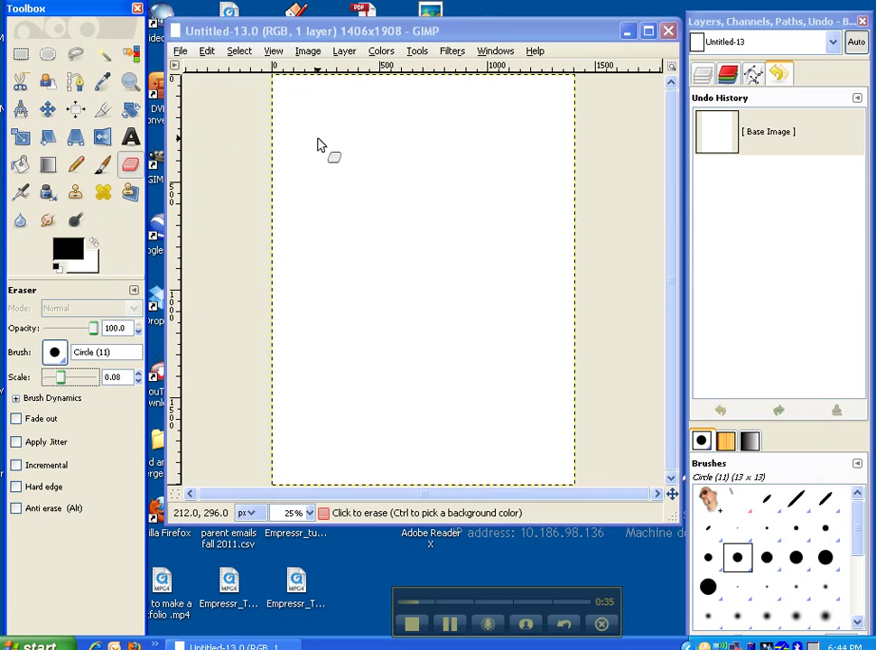
pyautogui.click(179, 51)
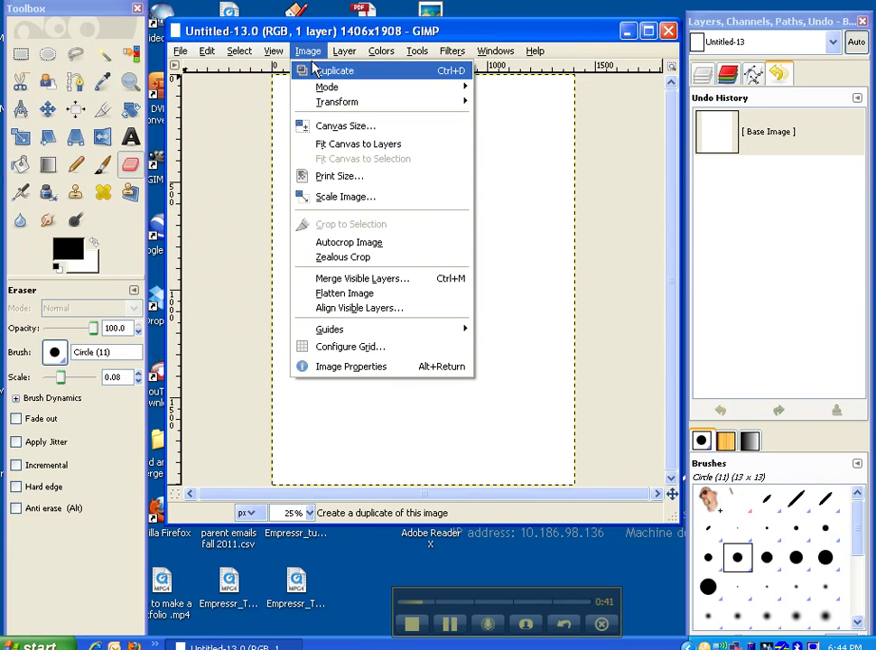
pyautogui.moveTo(344, 54)
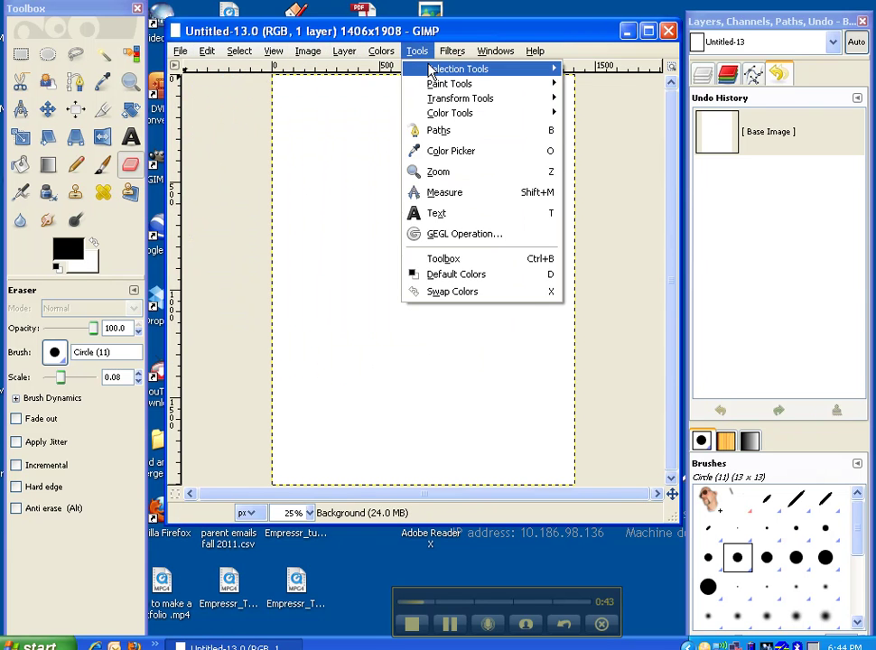
pyautogui.moveTo(487, 70)
pyautogui.click(760, 53)
pyautogui.click(768, 27)
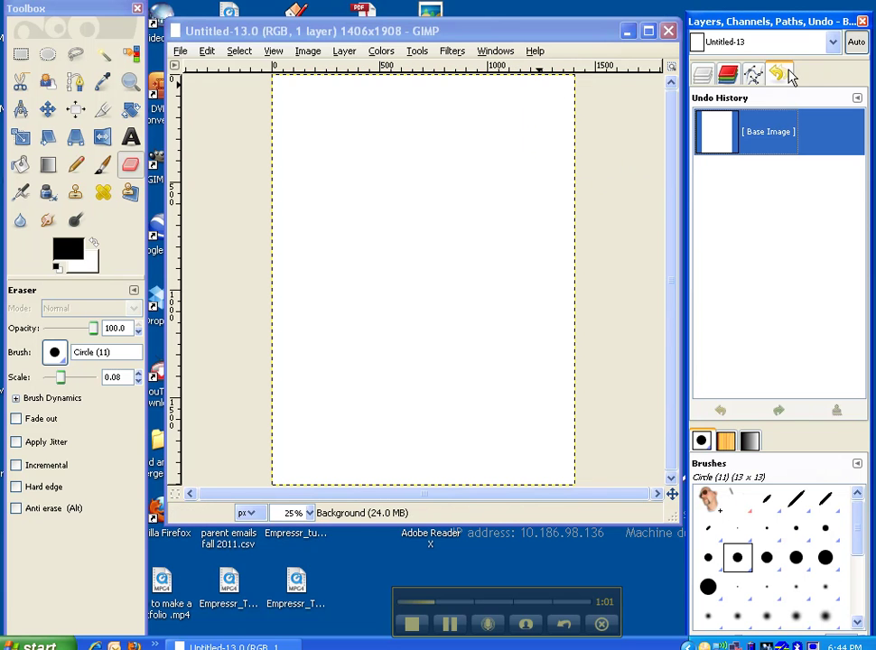
pyautogui.click(495, 54)
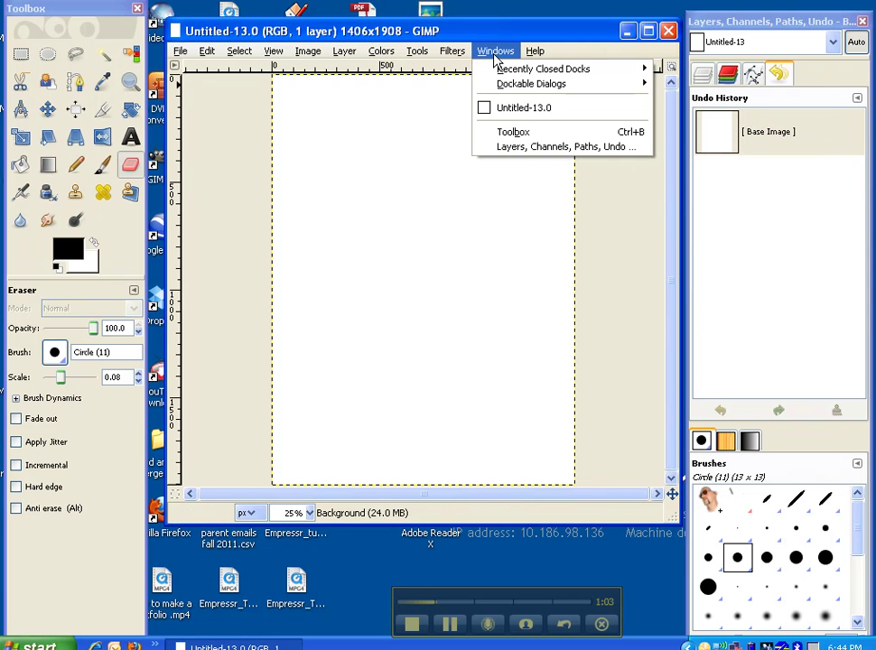
pyautogui.click(523, 151)
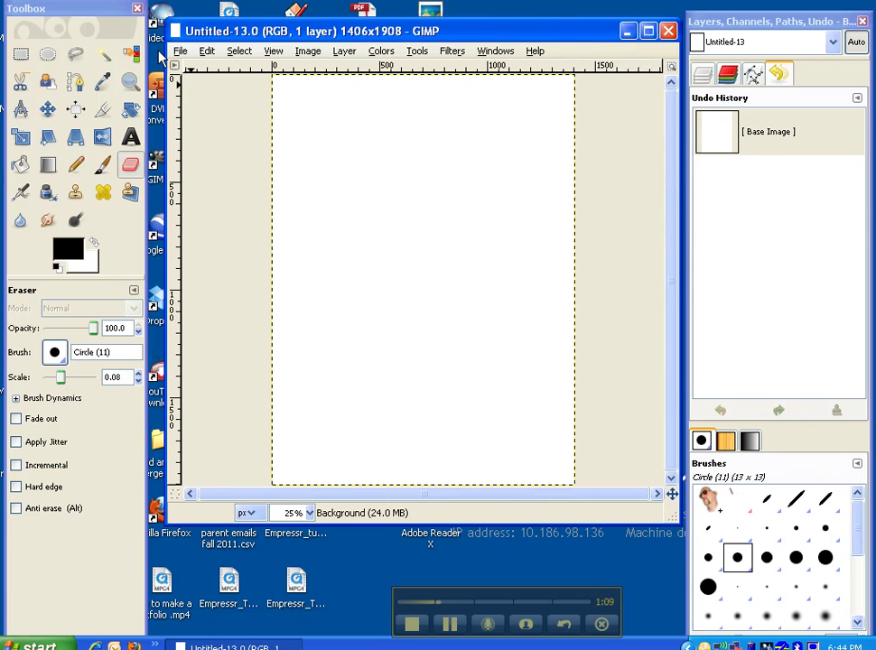
# Bring up the Open Image dialog and browse My Pictures, Local Disk, Desktop and the DVD-RAM drive.
pyautogui.click(179, 52)
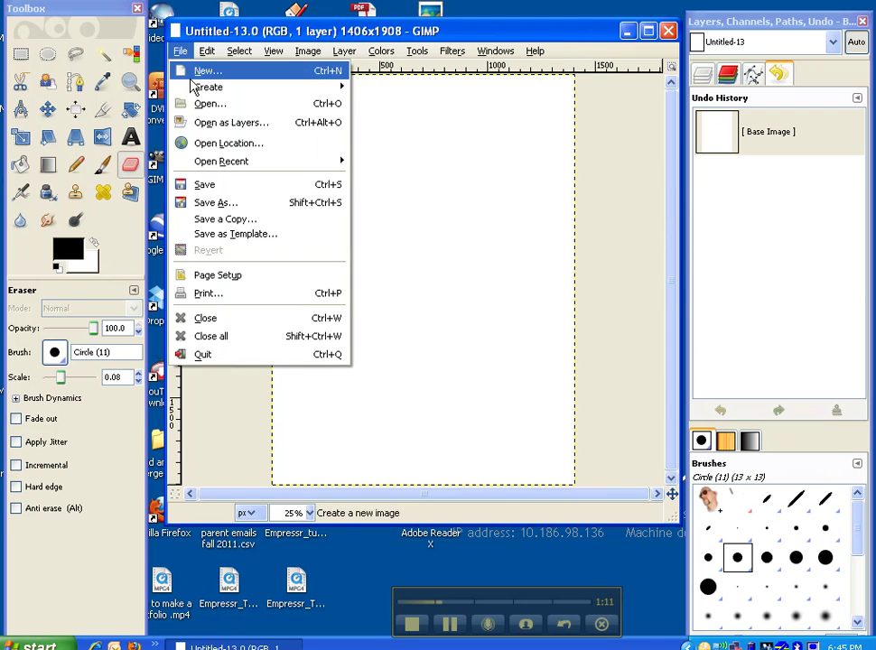
pyautogui.click(192, 105)
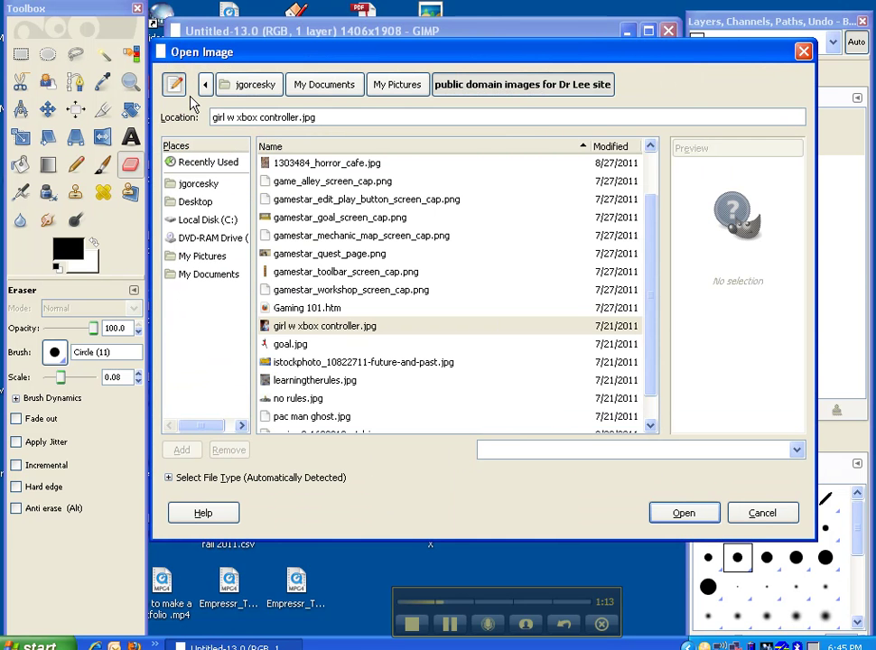
pyautogui.click(195, 257)
pyautogui.click(188, 221)
pyautogui.click(190, 200)
pyautogui.click(184, 256)
pyautogui.click(191, 222)
pyautogui.click(197, 239)
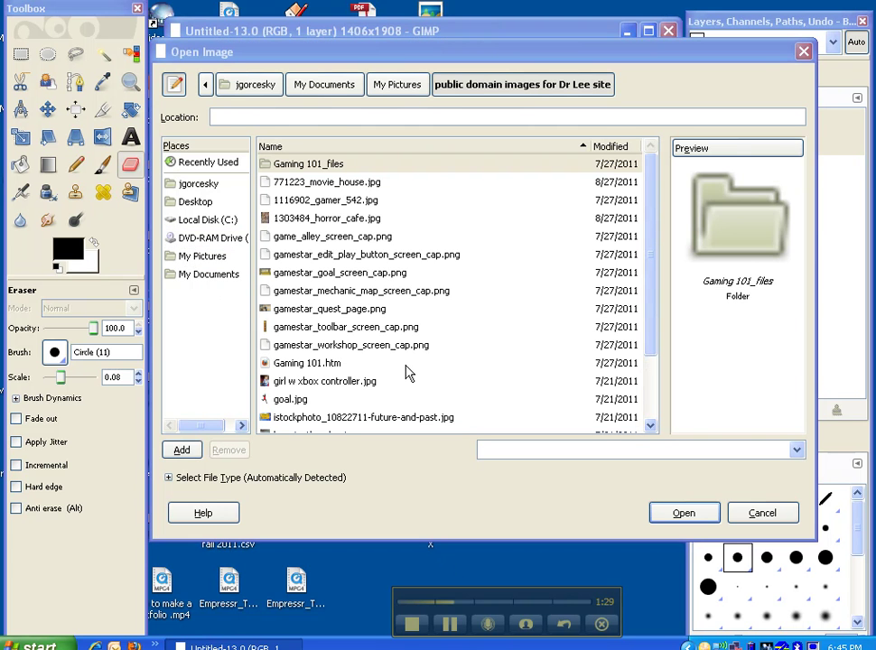
# Preview the gamestar screenshots, then open girl w xbox controller.jpg.
pyautogui.click(341, 326)
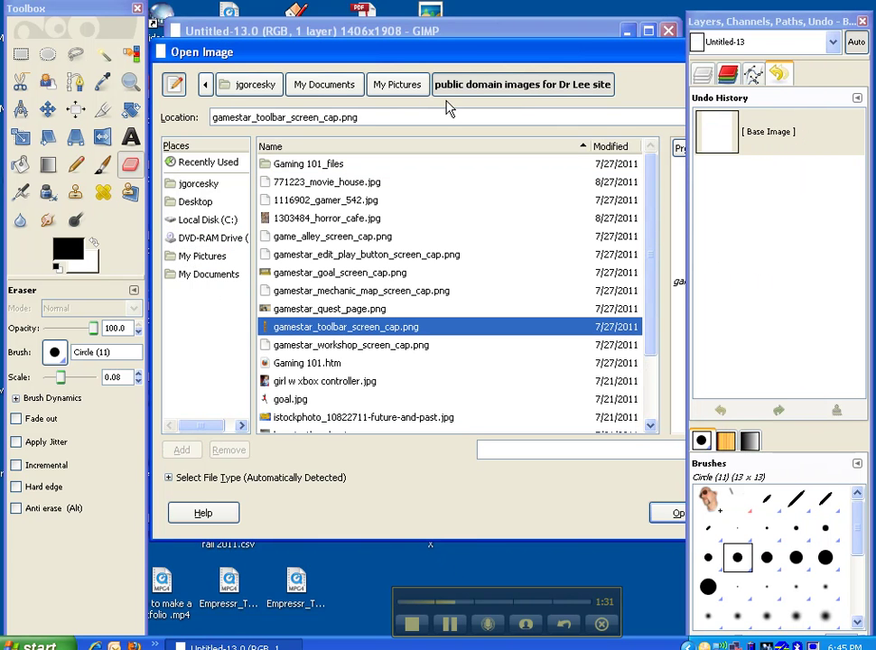
pyautogui.click(477, 61)
pyautogui.click(305, 290)
pyautogui.click(347, 344)
pyautogui.click(327, 383)
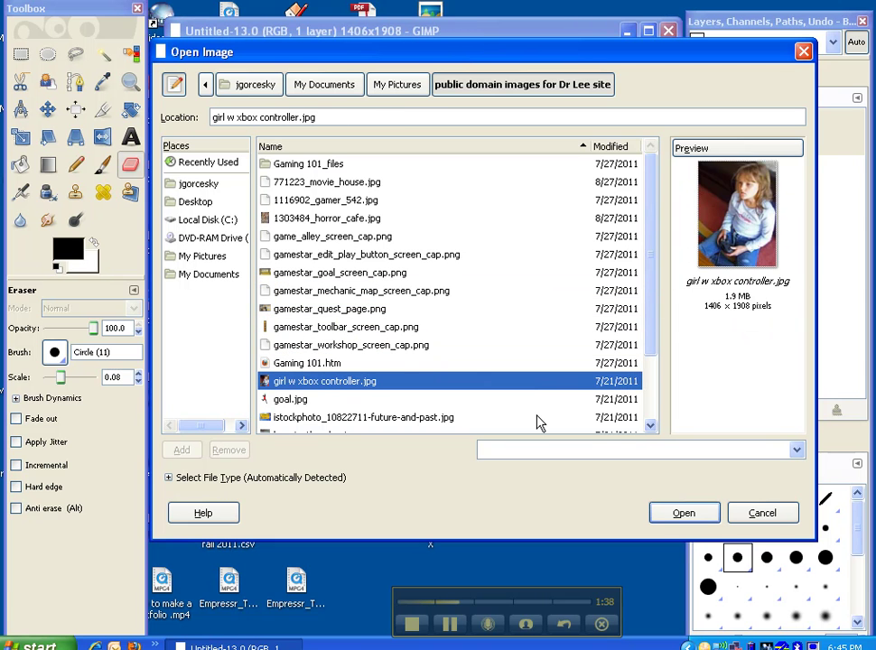
pyautogui.click(665, 512)
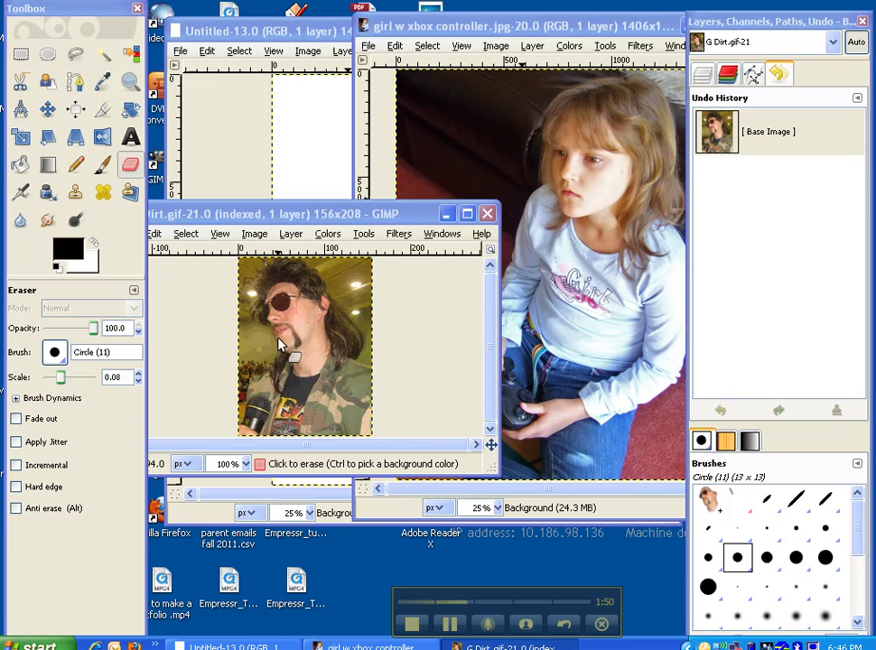
# Zoom the G Dirt image to 300% and enlarge its window to show more of the face.
pyautogui.click(132, 85)
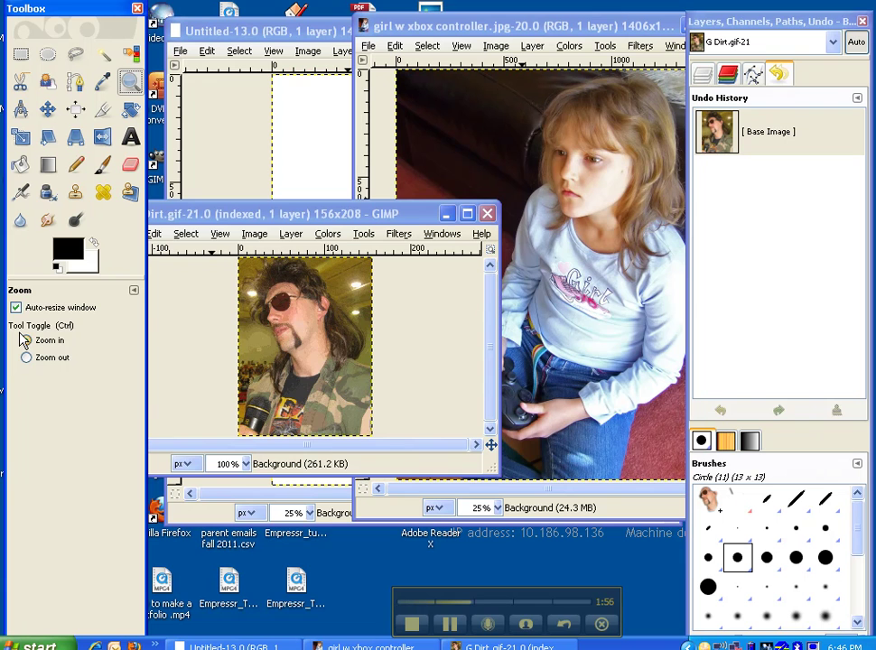
pyautogui.click(298, 345)
pyautogui.click(298, 345)
pyautogui.moveTo(494, 465); pyautogui.dragTo(635, 573)
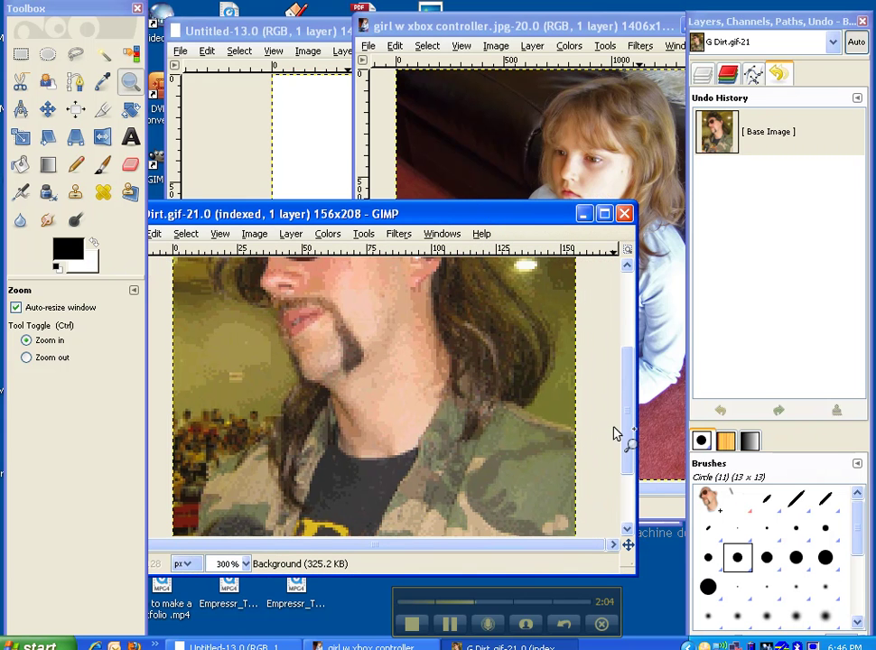
pyautogui.moveTo(627, 443); pyautogui.dragTo(607, 361)
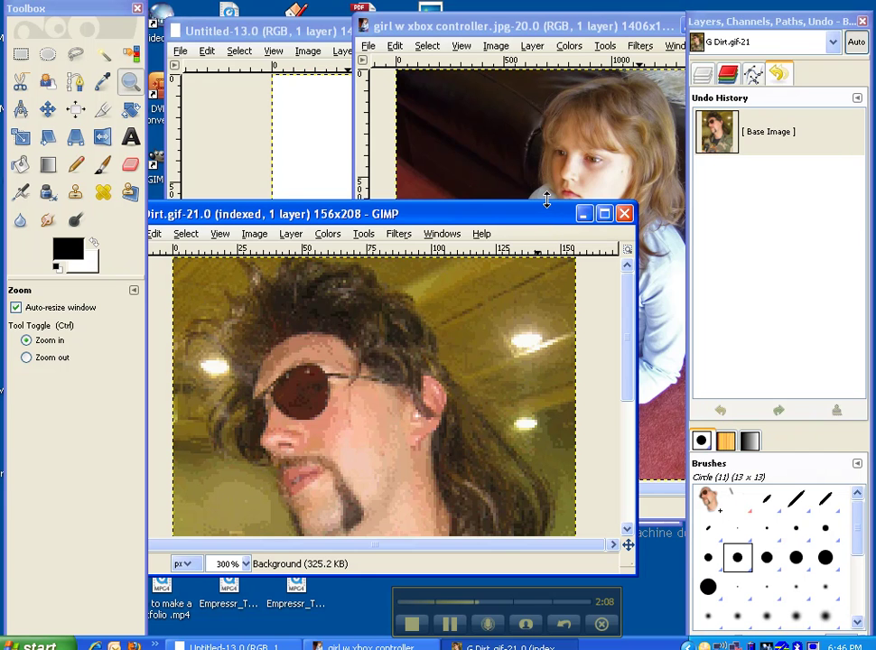
pyautogui.moveTo(546, 199); pyautogui.dragTo(546, 114)
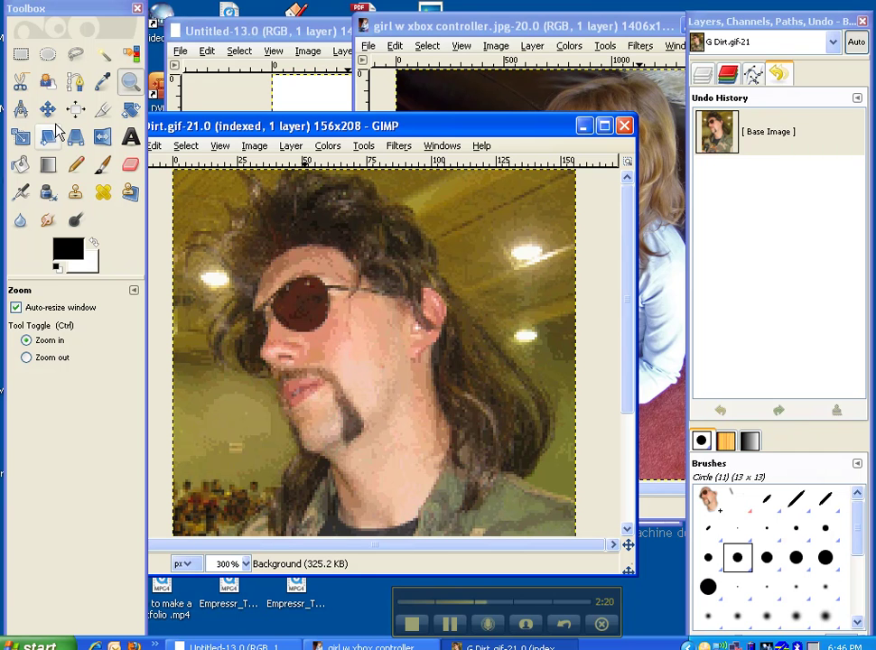
# Choose Intelligent Scissors with Antialiasing on and a reduced feather radius.
pyautogui.click(20, 83)
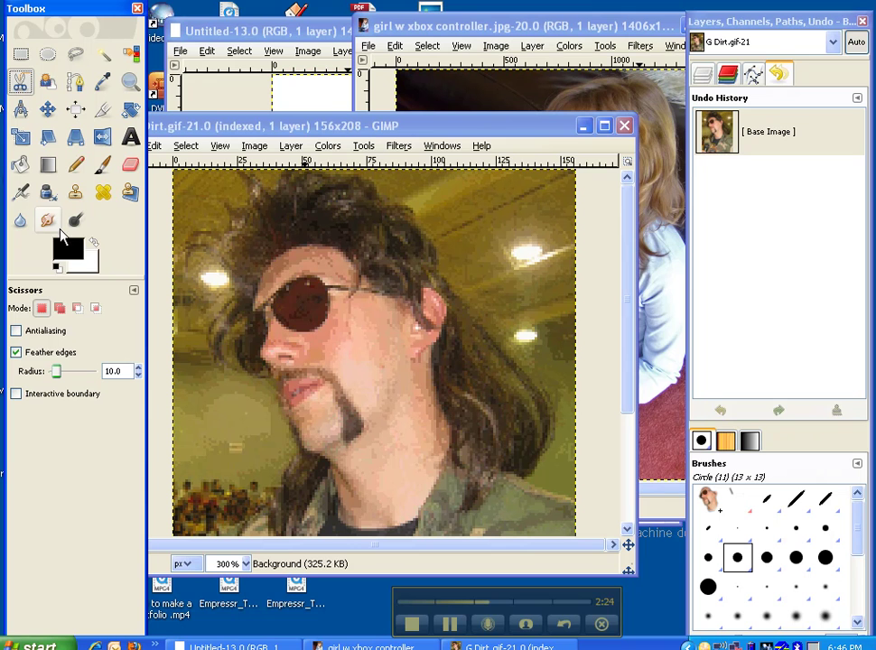
pyautogui.click(15, 330)
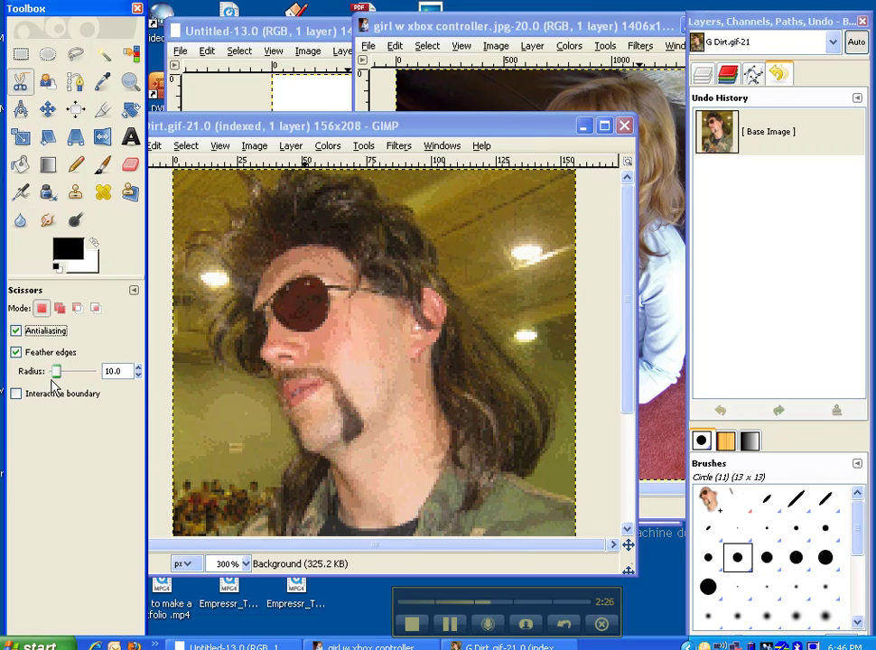
pyautogui.moveTo(55, 372); pyautogui.dragTo(52, 376)
# Trace outline points from the nose down the chin and neck to the collar.
pyautogui.click(268, 366)
pyautogui.click(271, 390)
pyautogui.click(278, 408)
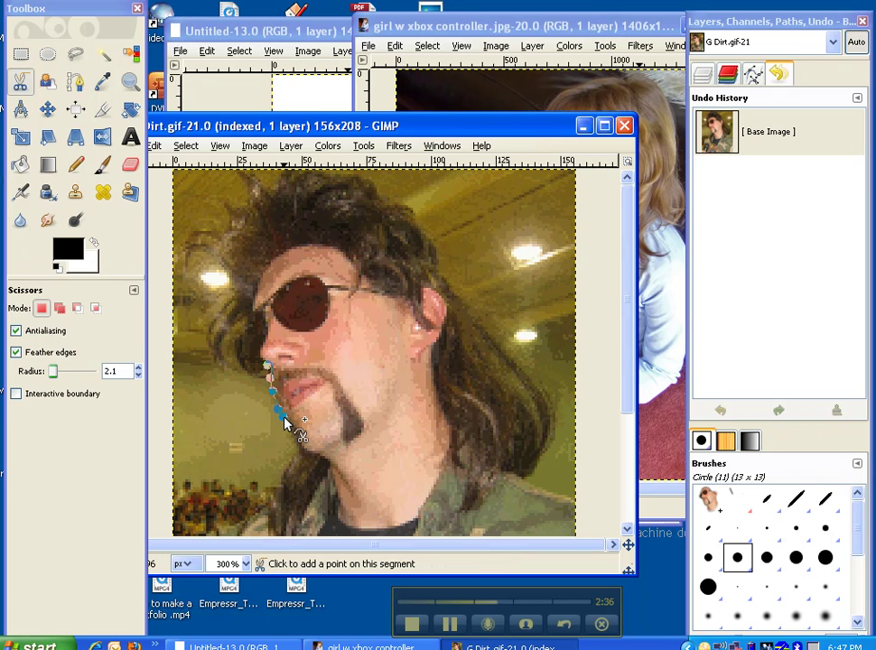
pyautogui.click(285, 427)
pyautogui.click(291, 439)
pyautogui.click(294, 451)
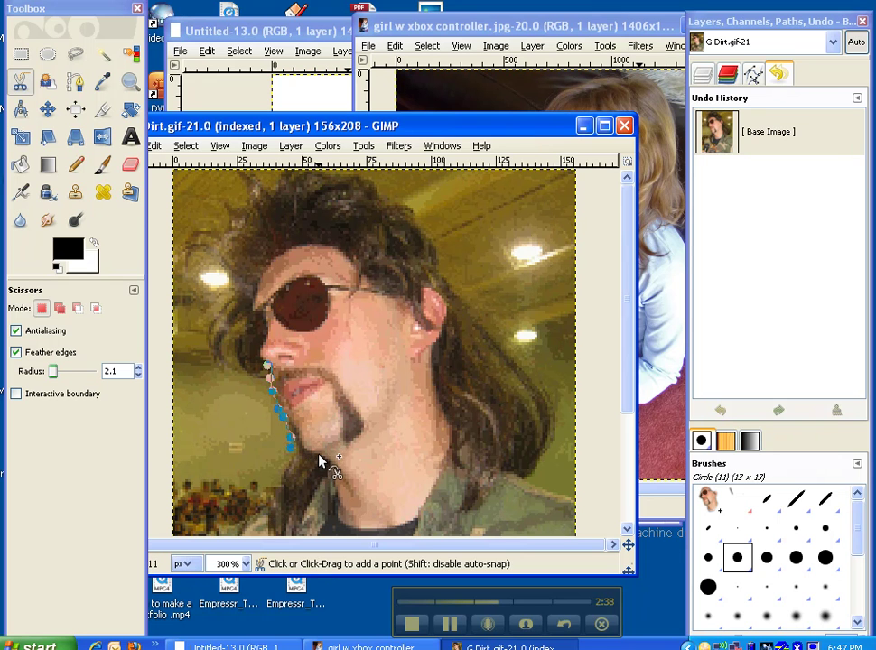
pyautogui.click(318, 459)
pyautogui.click(341, 502)
pyautogui.click(336, 509)
pyautogui.click(341, 518)
# Continue the outline along the collar, up the neck and hair, and close it at the nose.
pyautogui.click(416, 517)
pyautogui.click(371, 525)
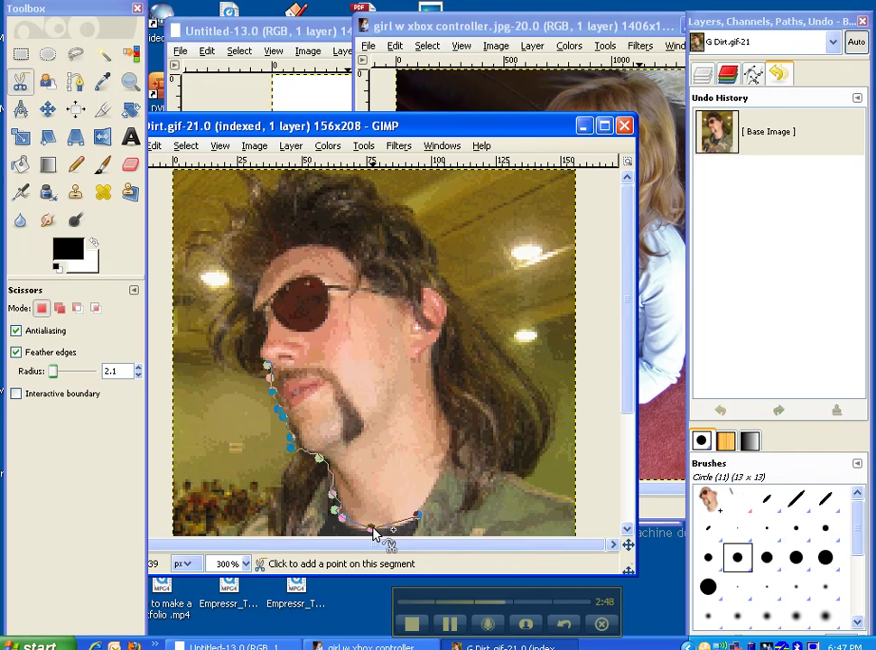
pyautogui.click(449, 452)
pyautogui.click(435, 391)
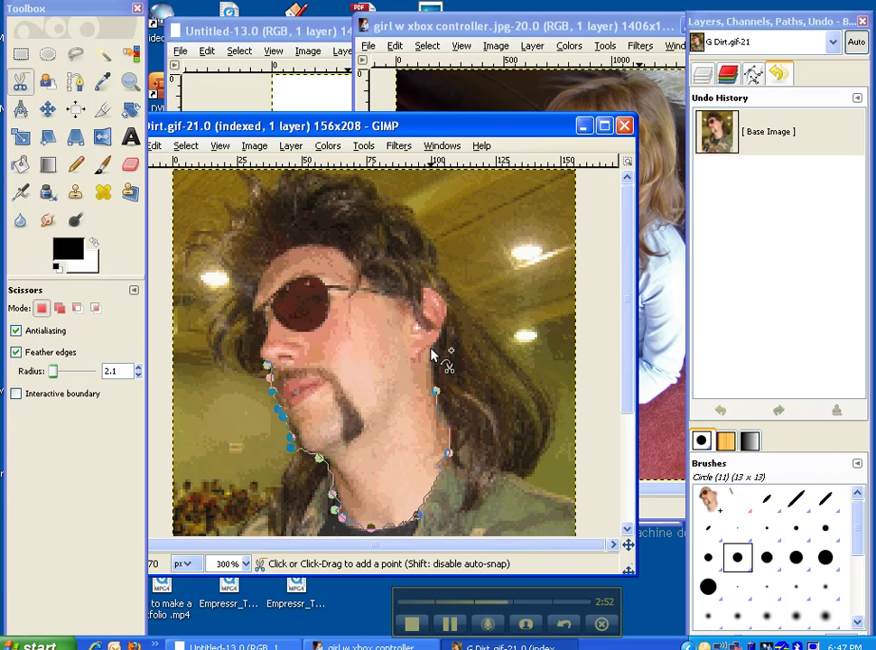
pyautogui.click(431, 347)
pyautogui.click(443, 317)
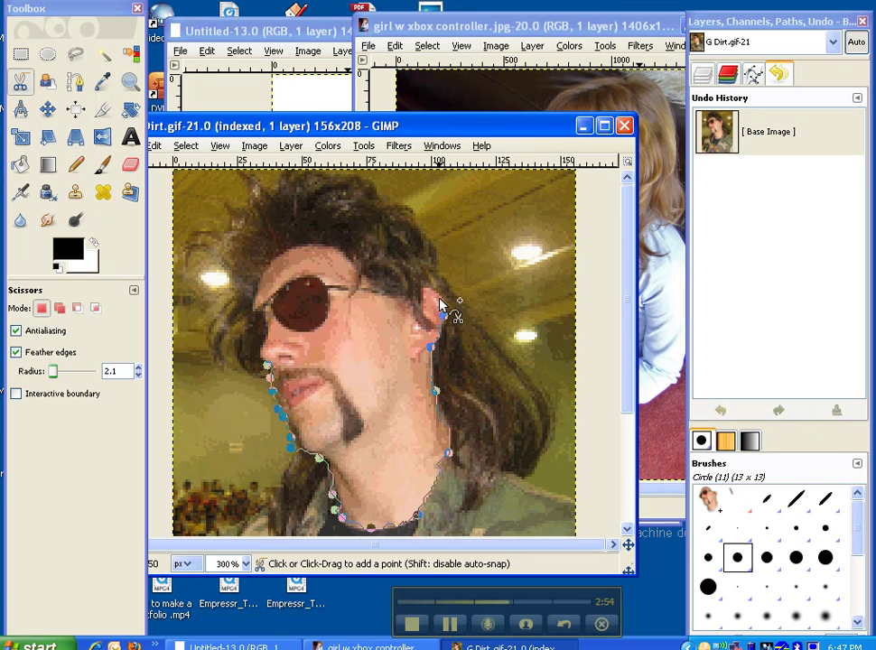
pyautogui.click(428, 288)
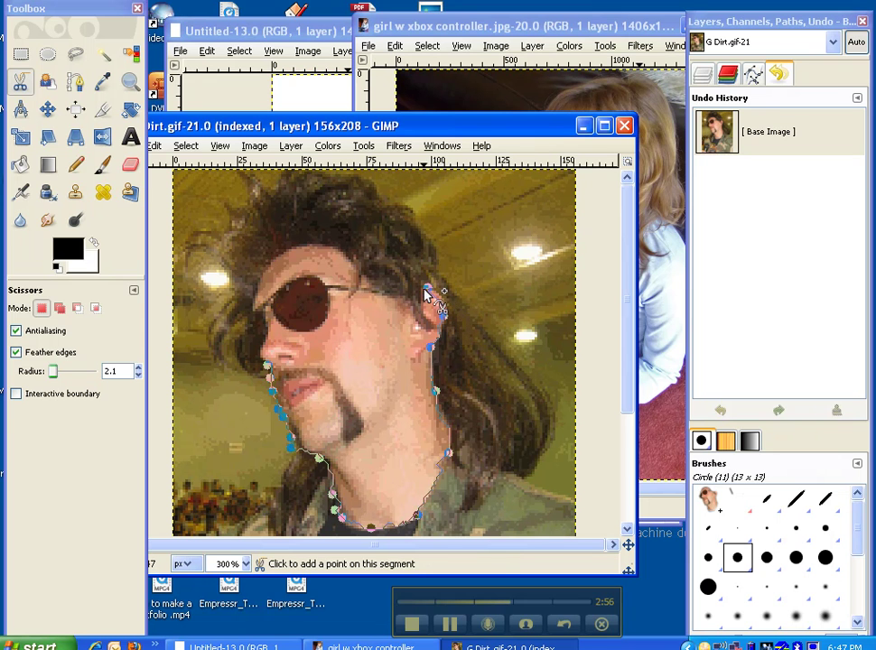
pyautogui.click(448, 630)
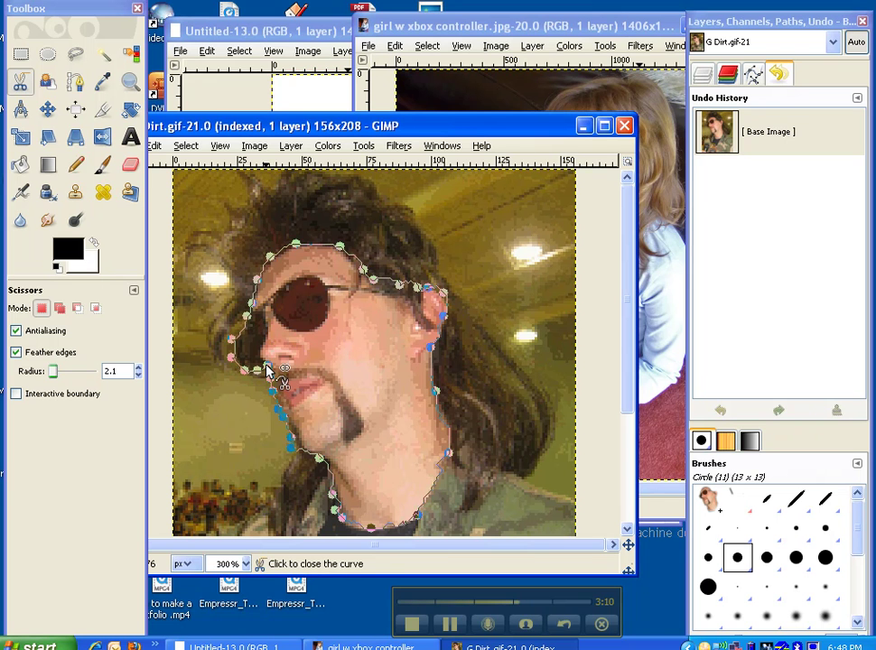
pyautogui.click(268, 368)
# Turn the scissors outline into a selection and cut the man's face with Edit > Cut.
pyautogui.click(275, 372)
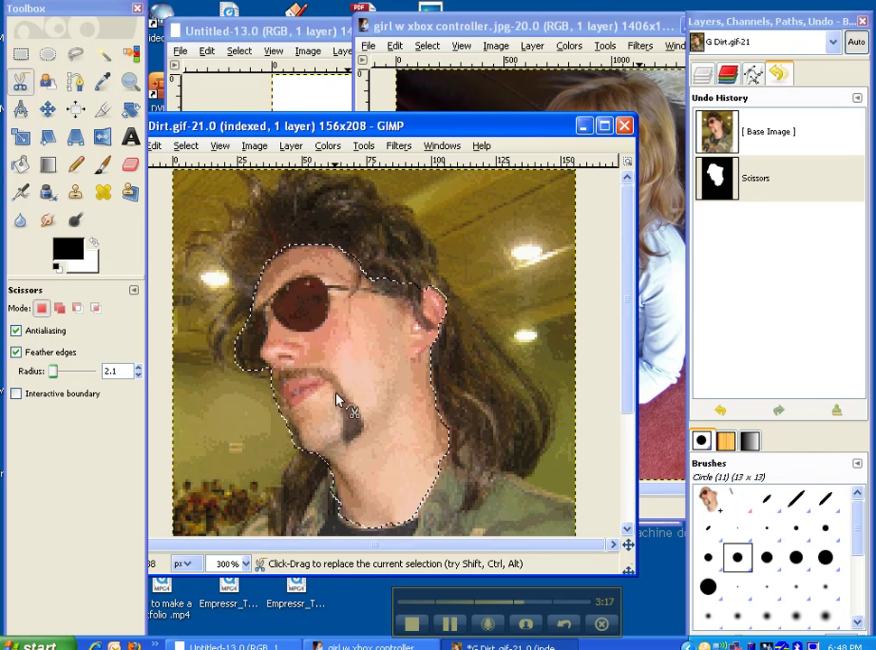
pyautogui.rightClick(336, 354)
pyautogui.moveTo(358, 383)
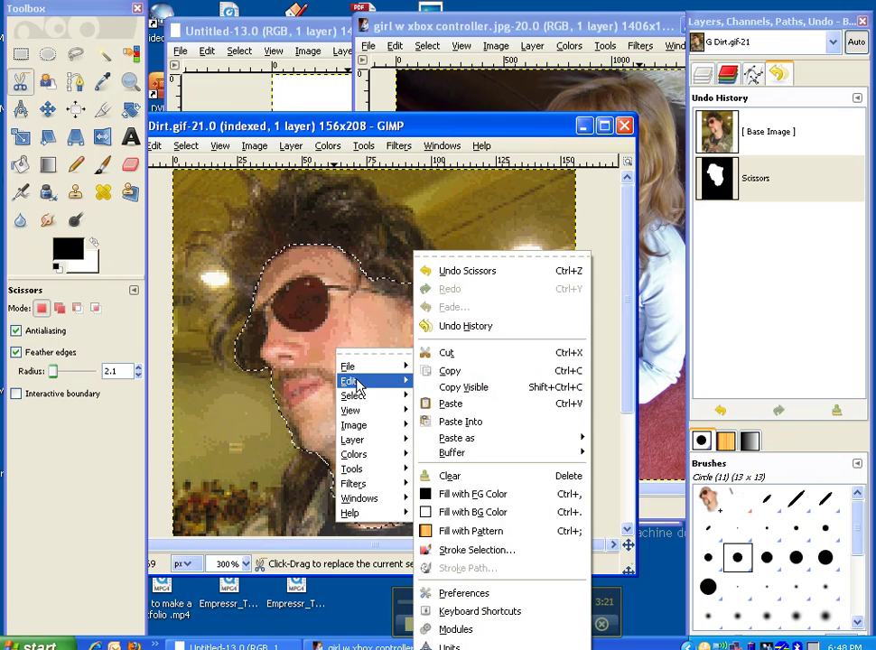
pyautogui.click(454, 355)
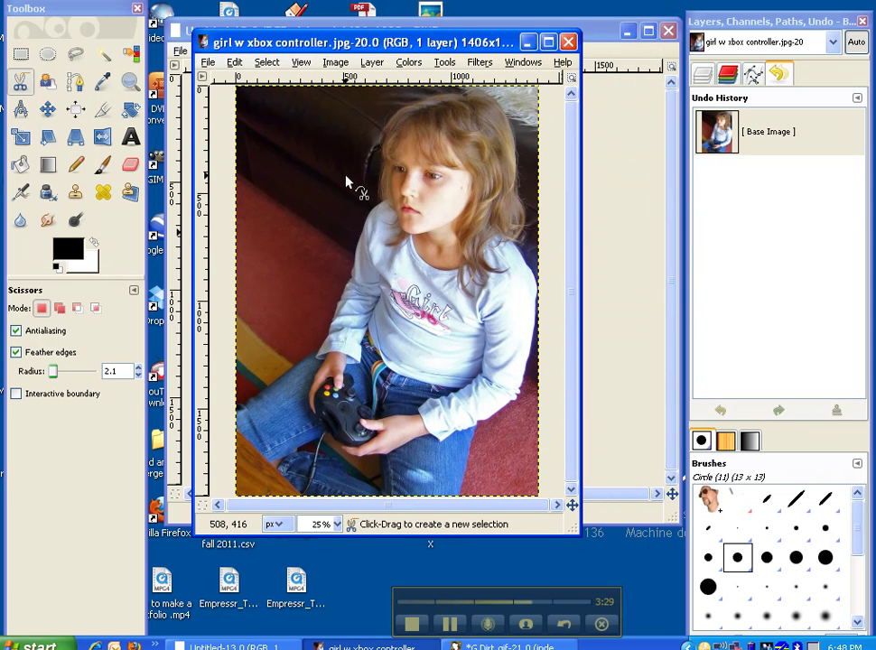
# Paste the cut face into girl w xbox controller.jpg via Edit > Paste as > New Layer.
pyautogui.rightClick(352, 187)
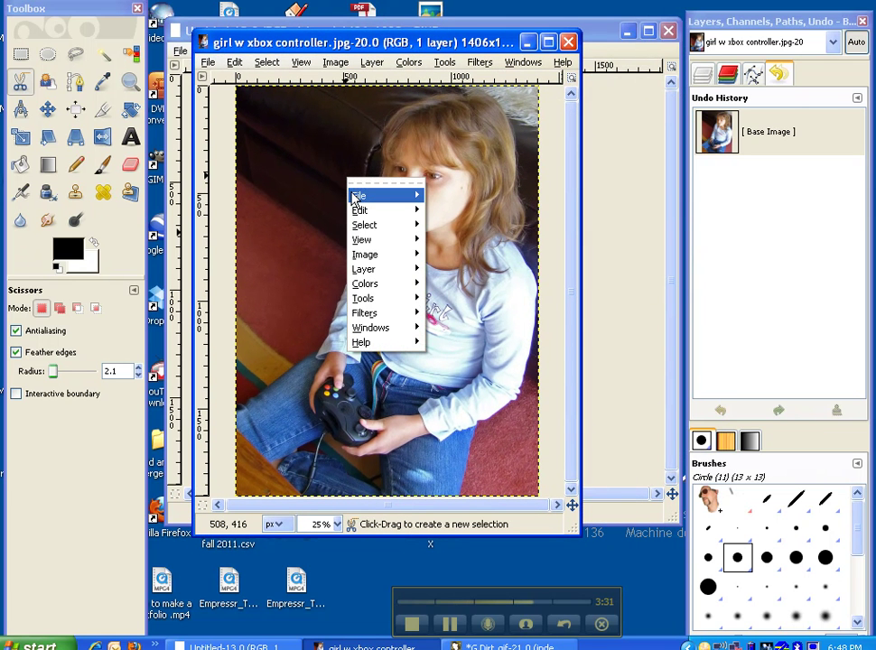
pyautogui.moveTo(357, 214)
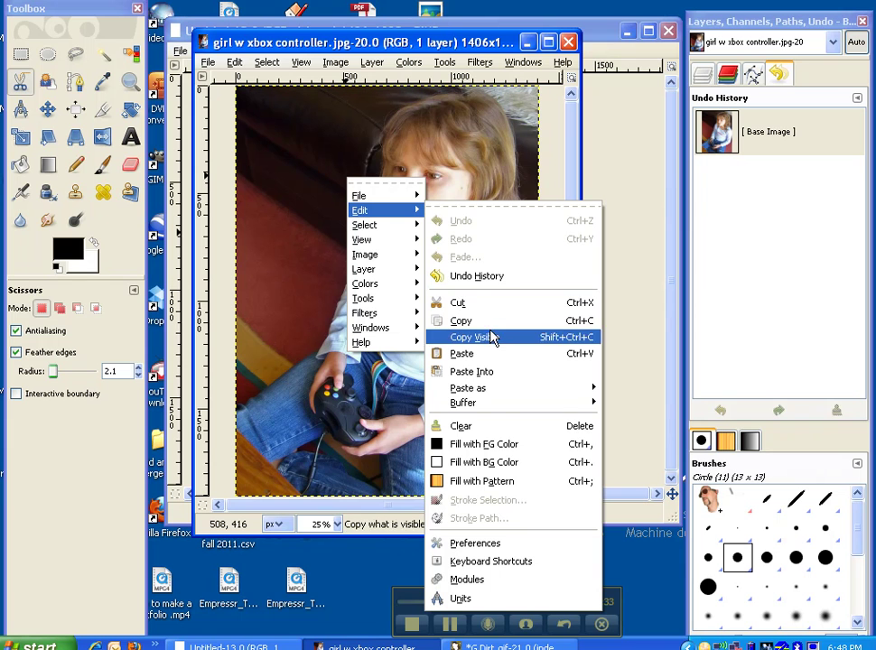
pyautogui.moveTo(508, 400)
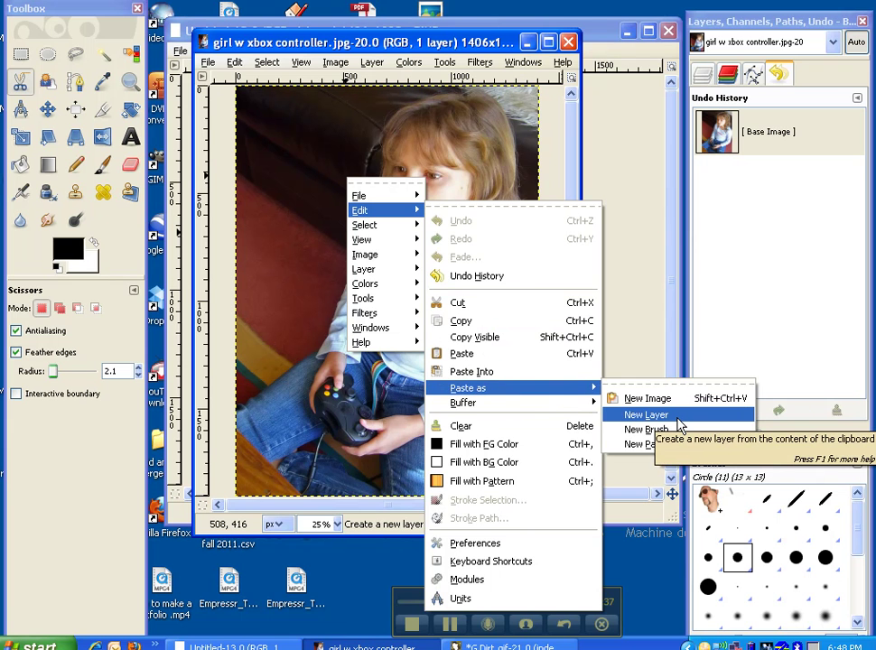
pyautogui.click(646, 415)
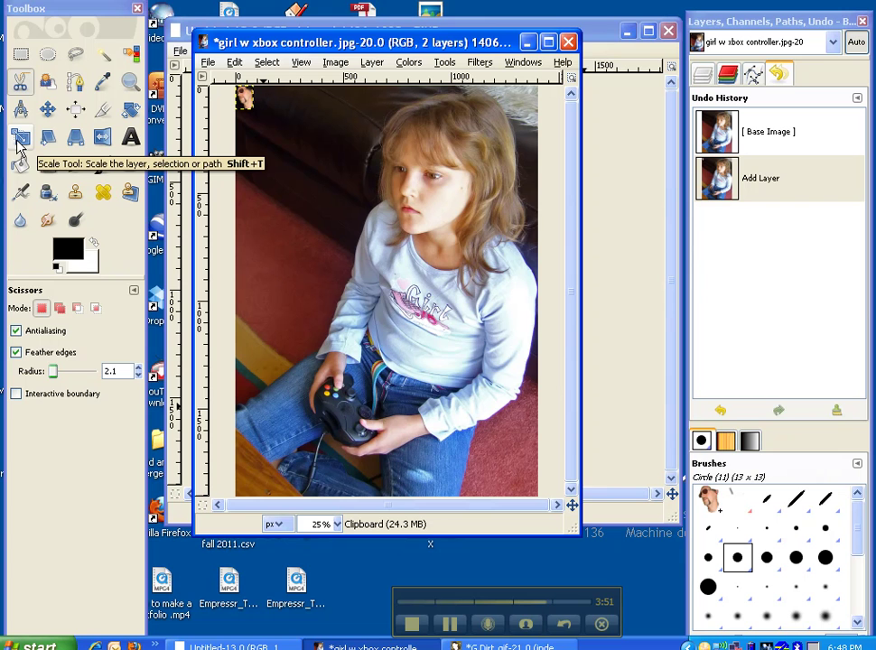
# Scale the pasted face layer with width and height unlinked, enlarging it to 387 by 507.
pyautogui.click(18, 139)
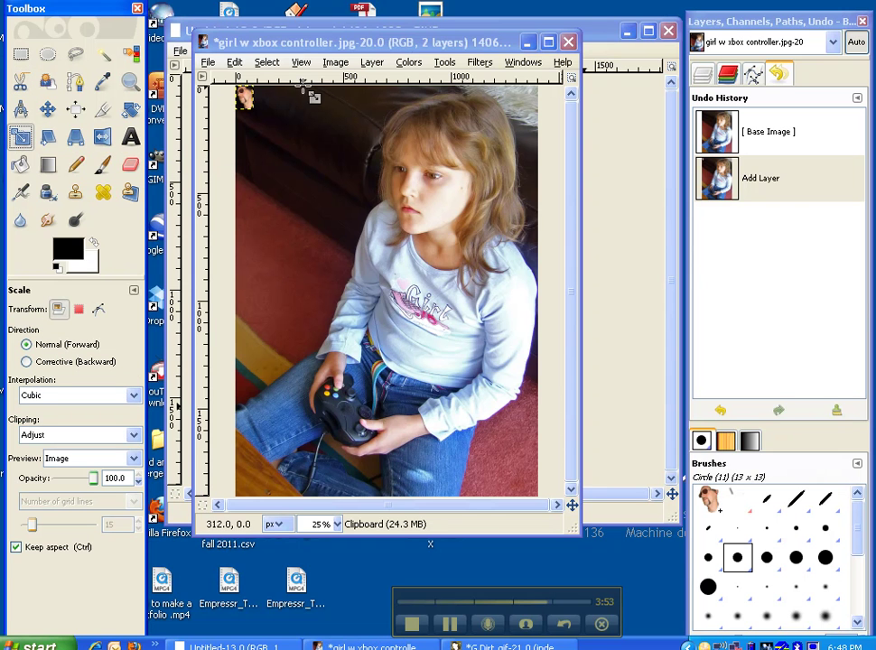
pyautogui.click(244, 96)
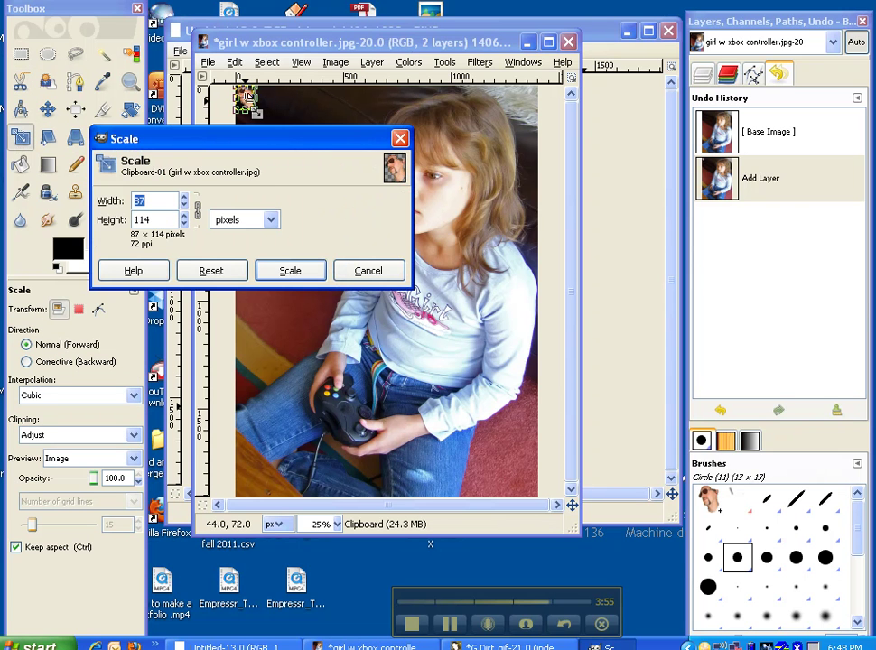
pyautogui.click(198, 210)
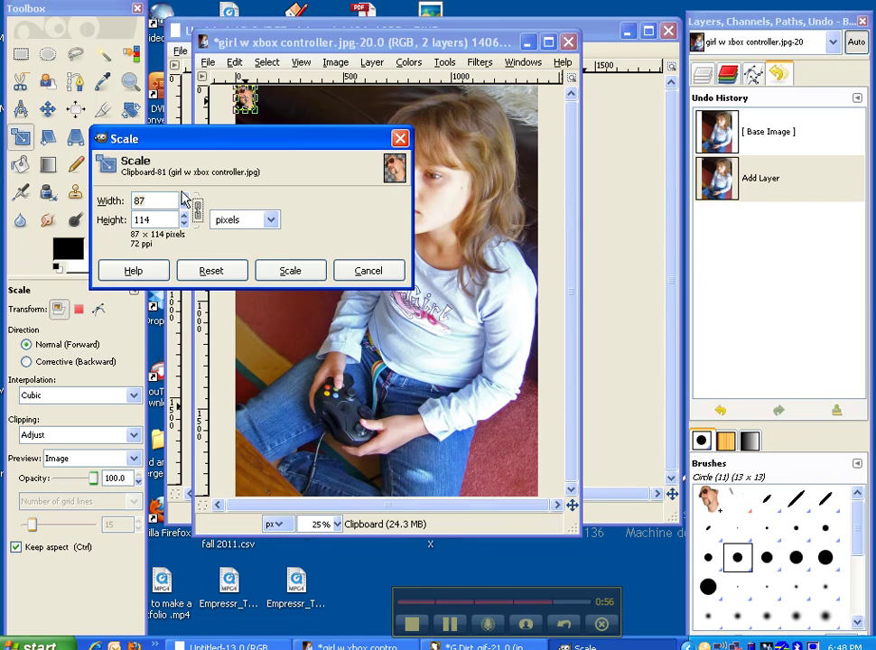
pyautogui.moveTo(185, 200); pyautogui.dragTo(201, 182)
pyautogui.moveTo(252, 142); pyautogui.dragTo(253, 292)
# Move the face layer over the girl's face, grow it to 437 by 573, and apply.
pyautogui.moveTo(277, 138); pyautogui.dragTo(355, 196)
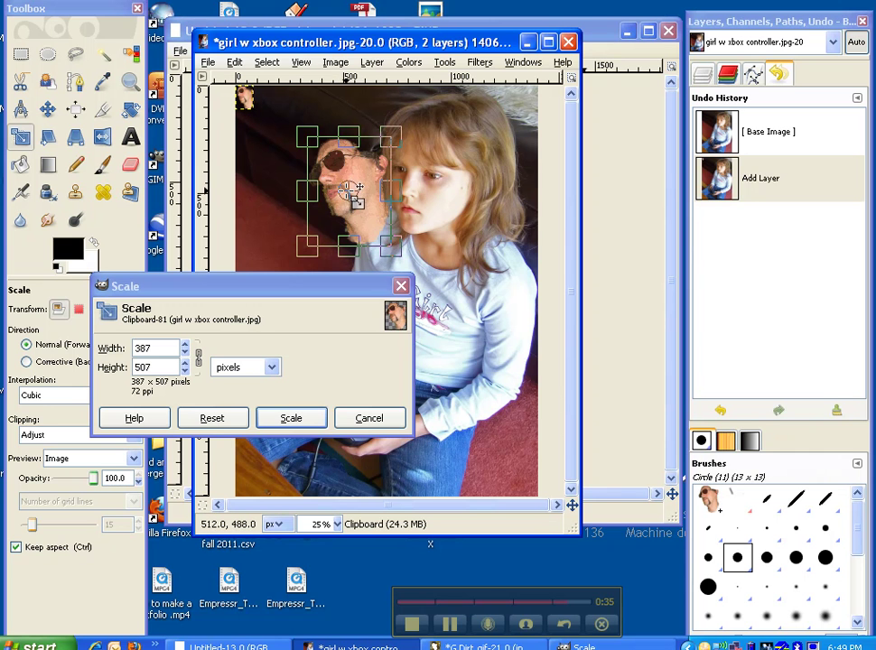
pyautogui.moveTo(356, 195); pyautogui.dragTo(436, 202)
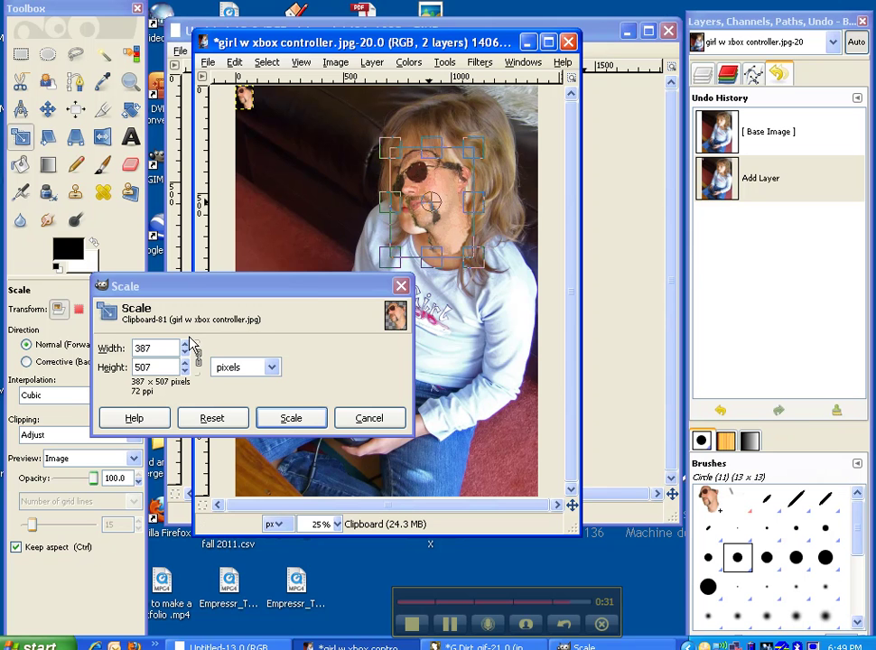
pyautogui.moveTo(187, 344); pyautogui.dragTo(187, 344)
pyautogui.moveTo(389, 150); pyautogui.dragTo(314, 193)
pyautogui.click(295, 423)
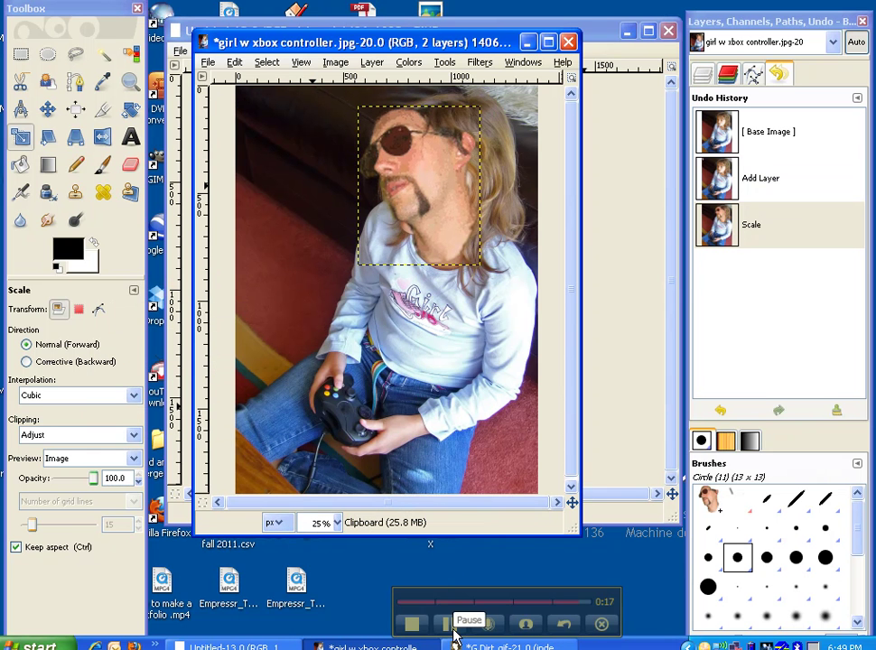